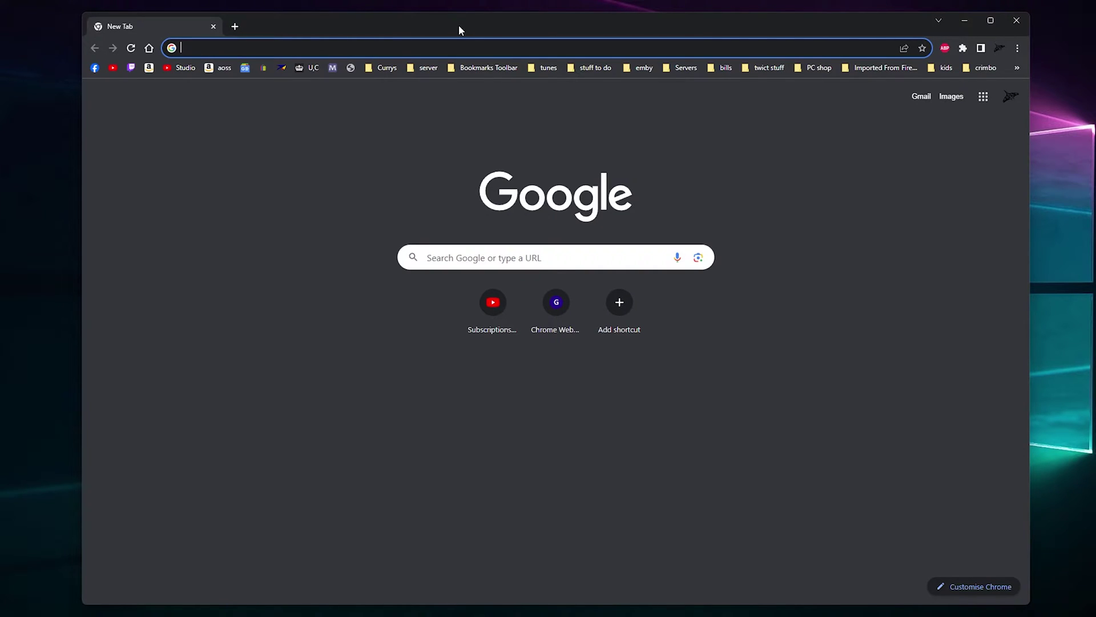
Step: Load the router admin page at 192.168.1.254 in Chrome
{"action": "left_click", "coordinate": [253, 47]}
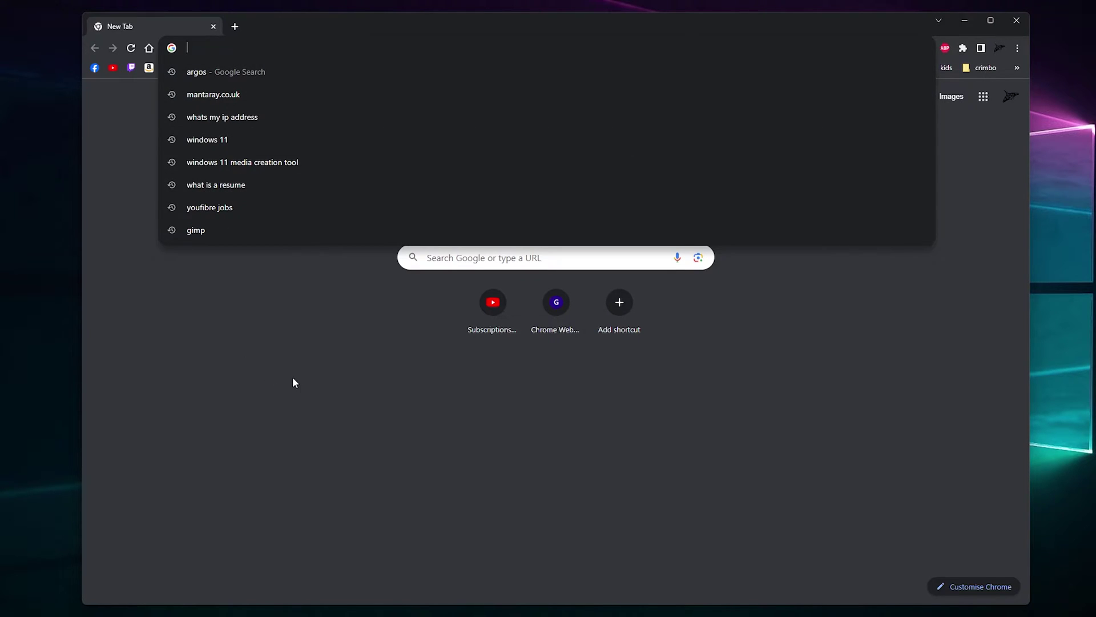
{"action": "type", "text": "192.168"}
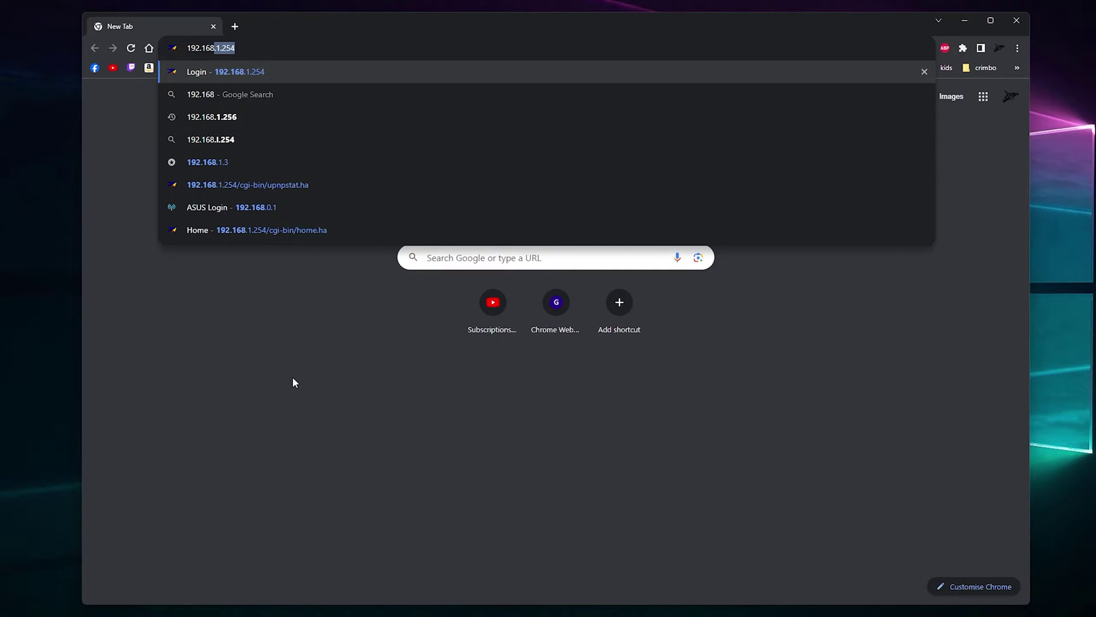
{"action": "type", "text": ".1.254"}
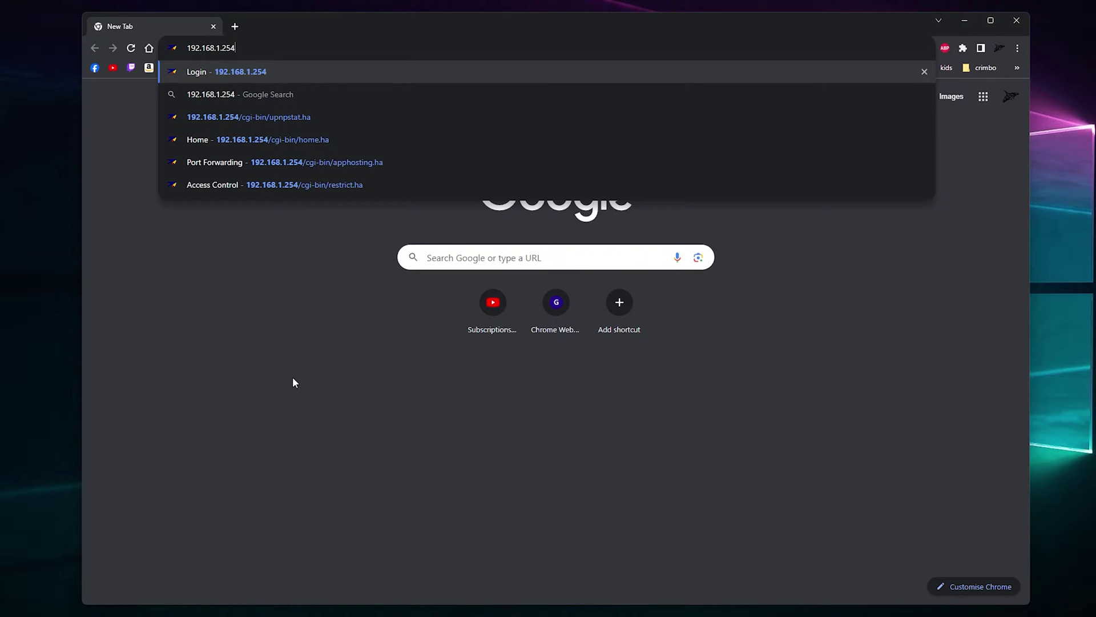
{"action": "key", "text": "Return"}
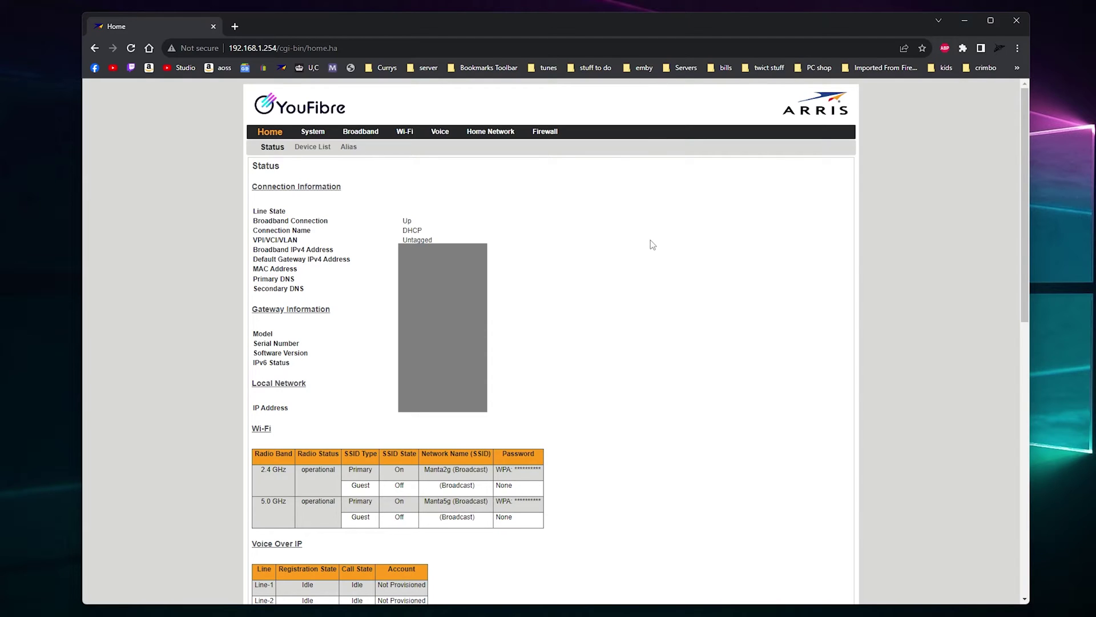
Step: Go to Firewall, then Port Forwarding, to reach the Access Code Required login
{"action": "left_click", "coordinate": [549, 133]}
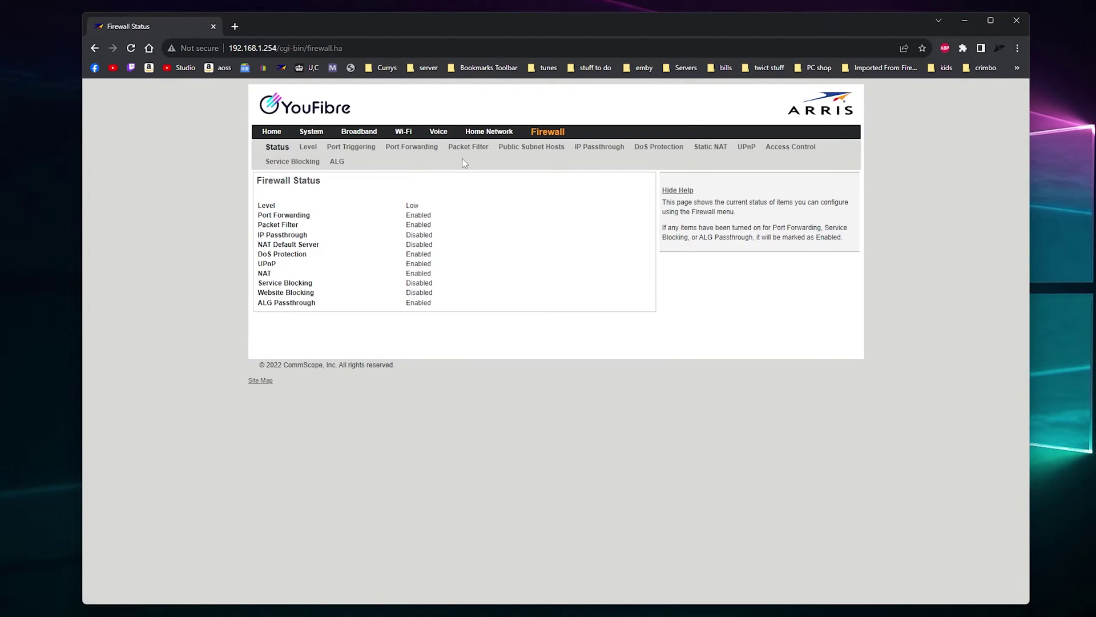
{"action": "left_click", "coordinate": [406, 147]}
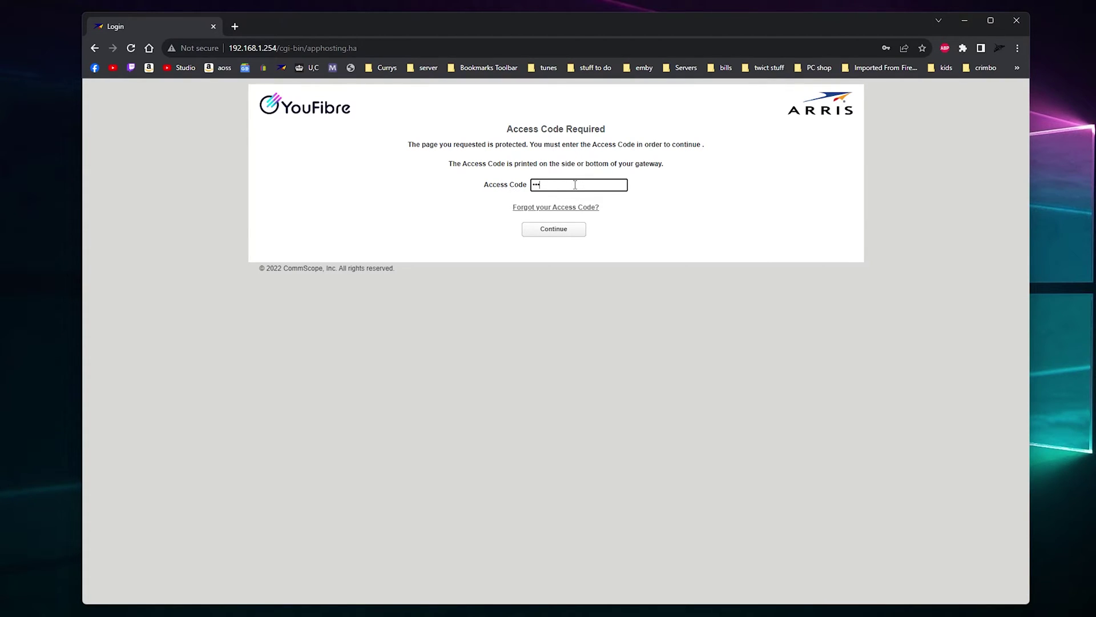
Step: Submit the access code and return to the Home status overview
{"action": "key", "text": "Return"}
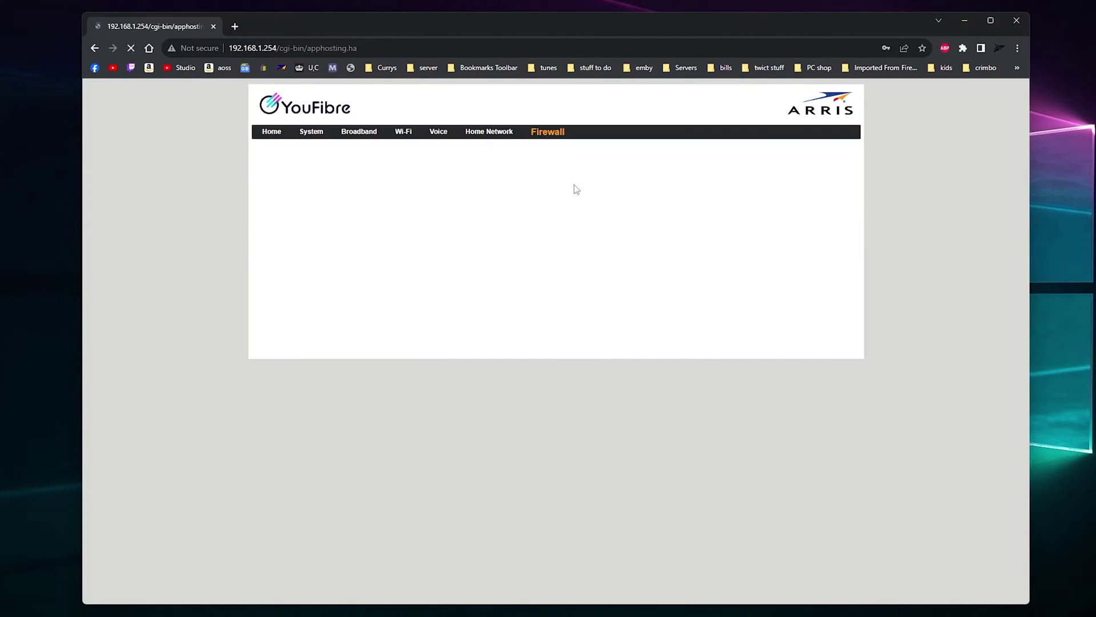
{"action": "left_click", "coordinate": [272, 132]}
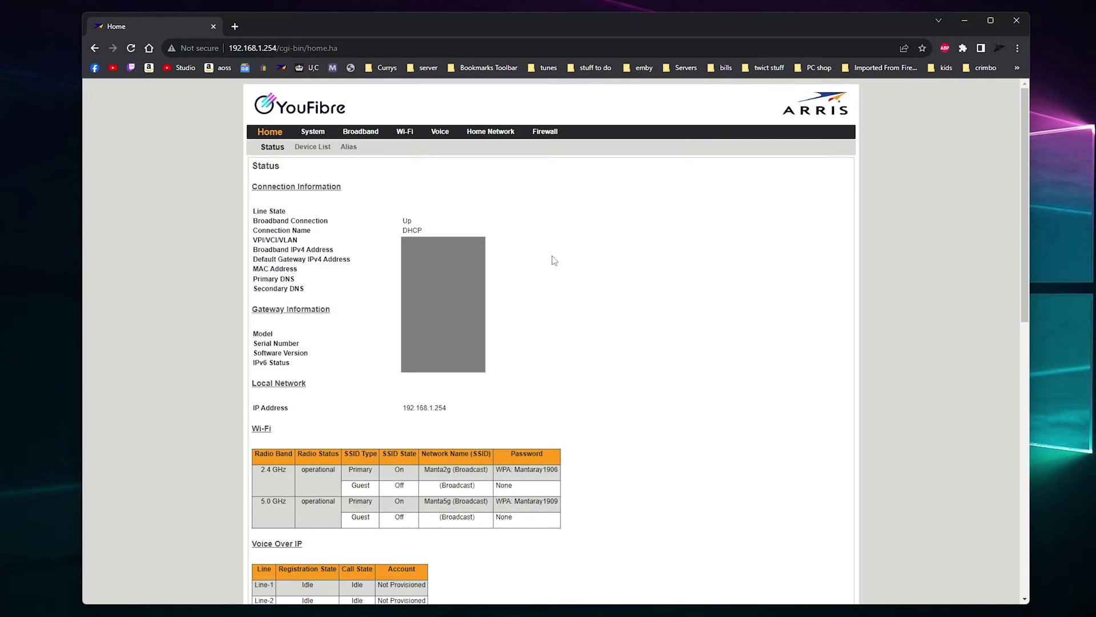
{"action": "scroll", "coordinate": [552, 261], "scroll_direction": "down", "scroll_amount": 5}
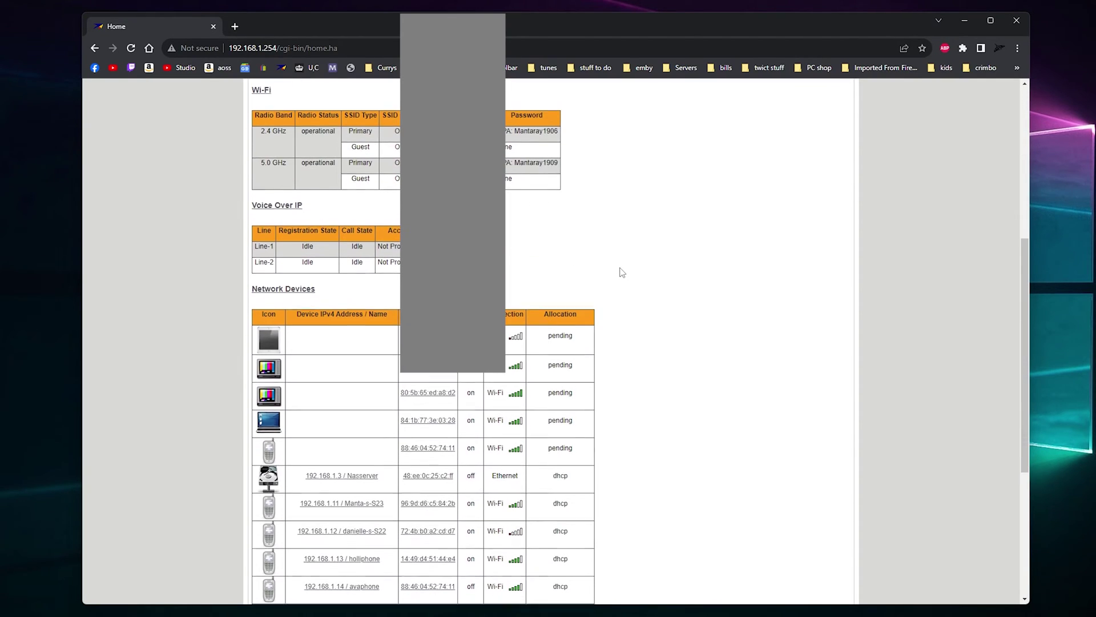
{"action": "scroll", "coordinate": [619, 272], "scroll_direction": "up", "scroll_amount": 5}
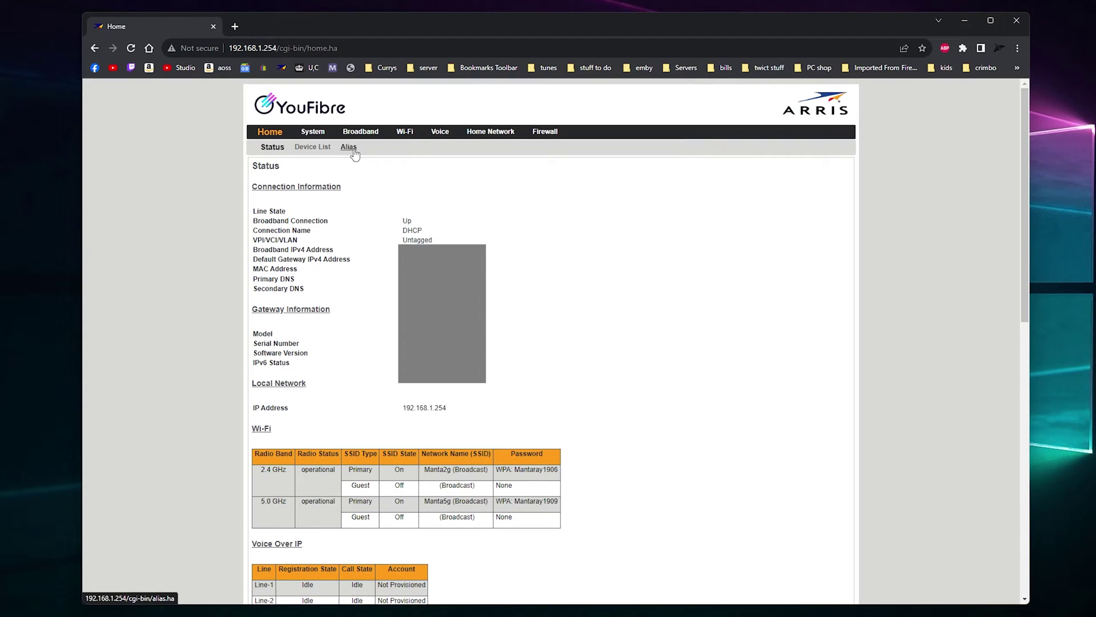
{"action": "left_click", "coordinate": [313, 132]}
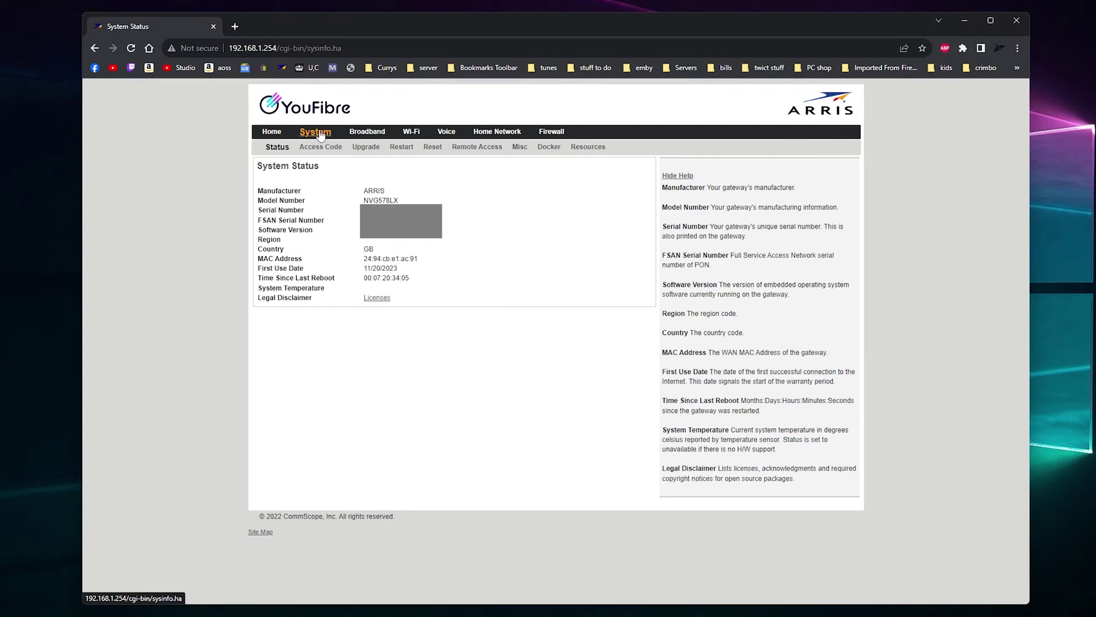
{"action": "left_click", "coordinate": [376, 133]}
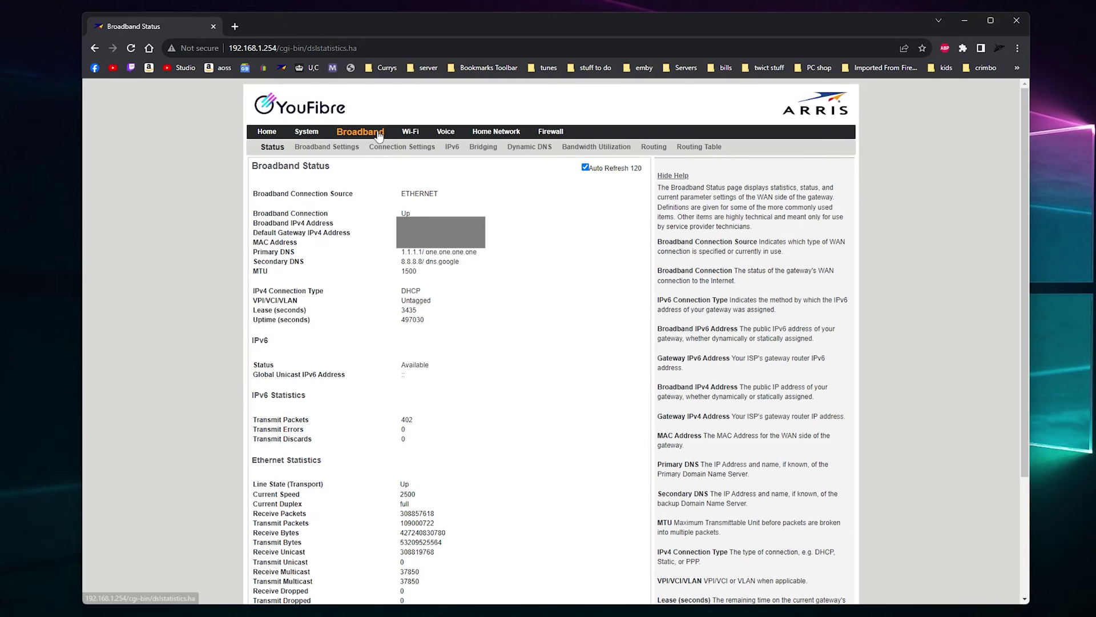
{"action": "left_click", "coordinate": [416, 135]}
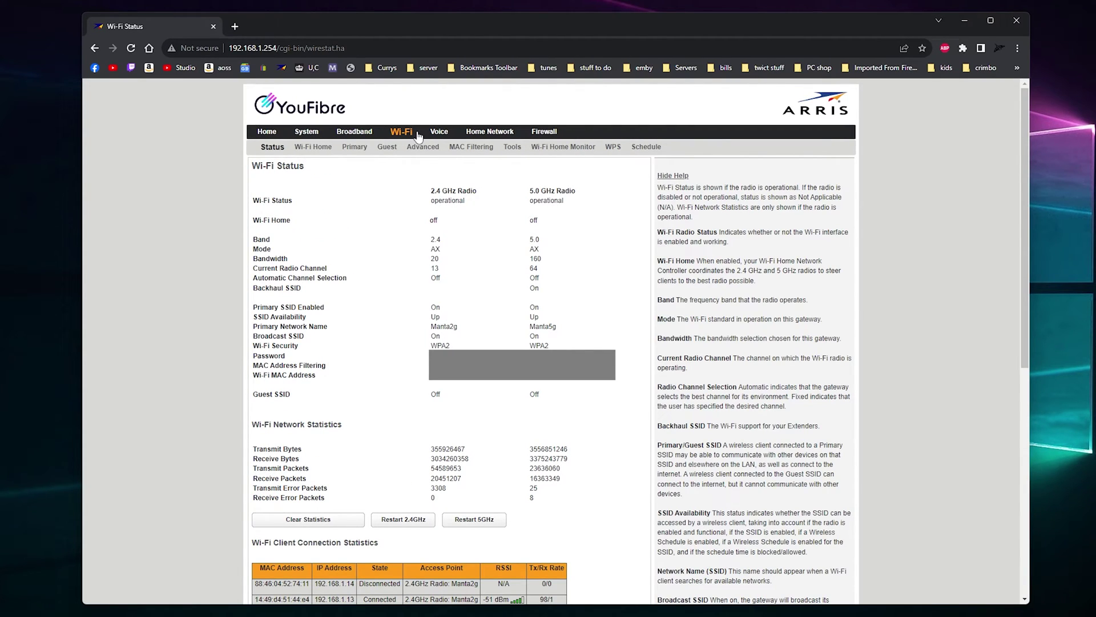
{"action": "left_click", "coordinate": [439, 132]}
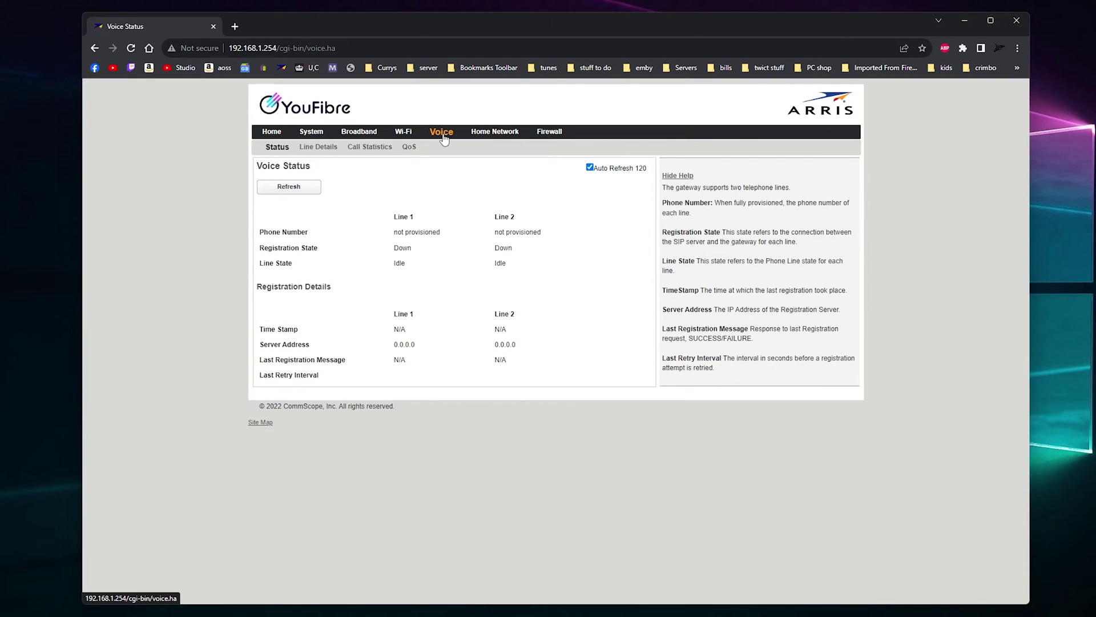
{"action": "left_click", "coordinate": [501, 134]}
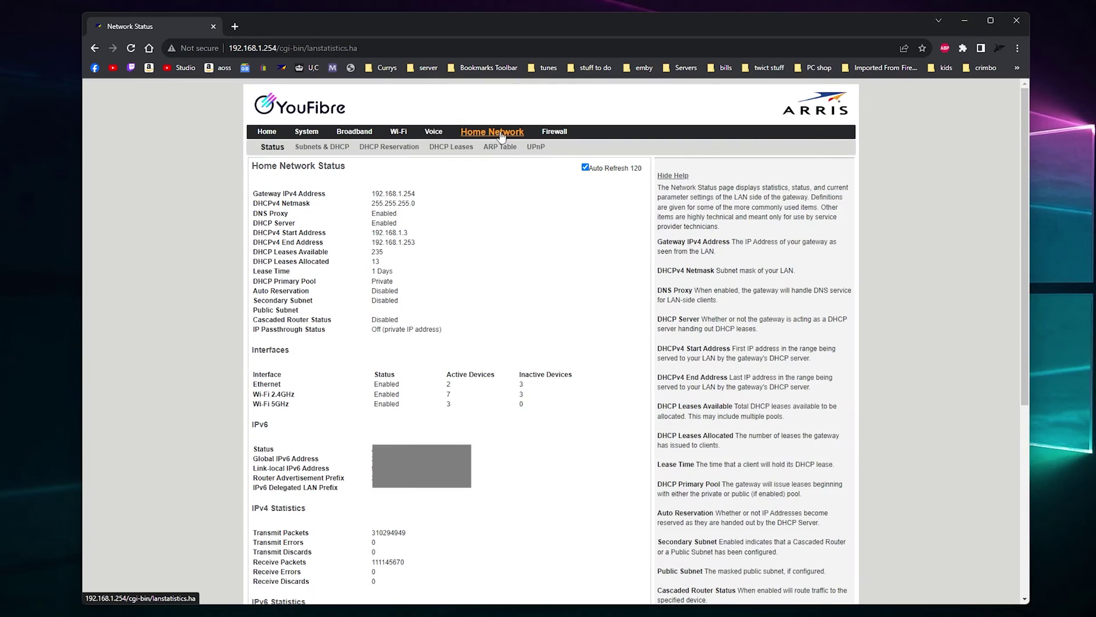
{"action": "left_click", "coordinate": [555, 132]}
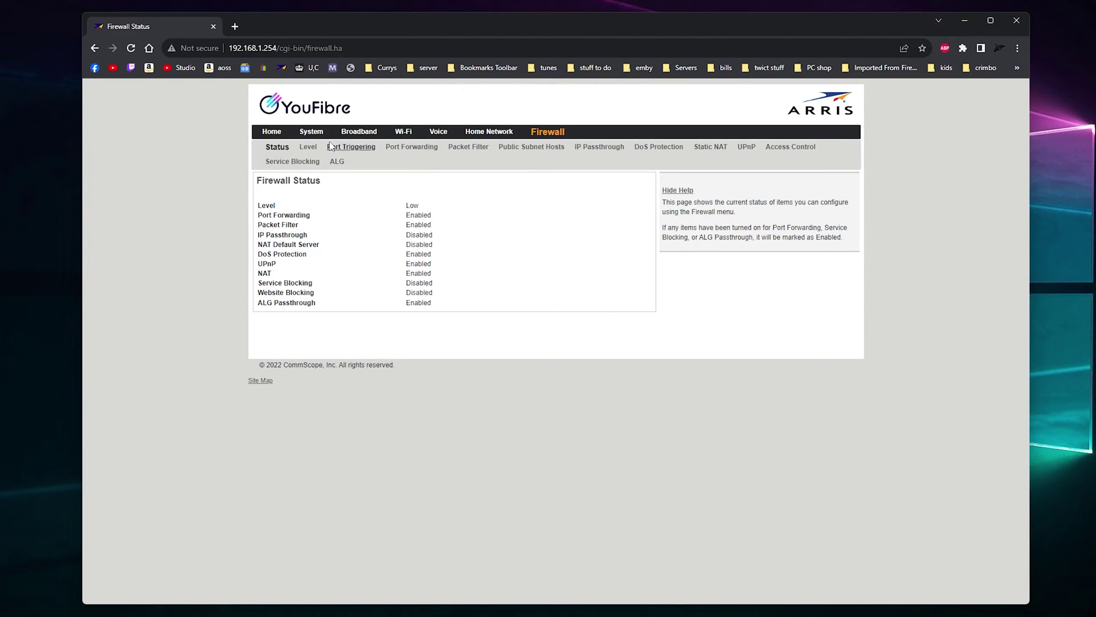
{"action": "left_click", "coordinate": [273, 133]}
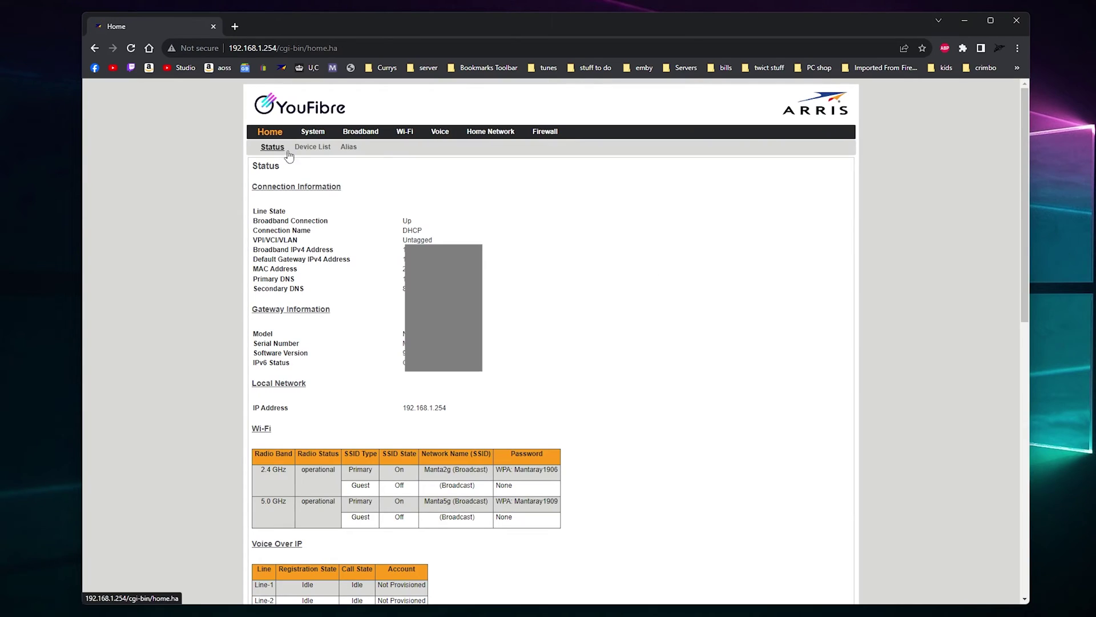
{"action": "left_click", "coordinate": [298, 150]}
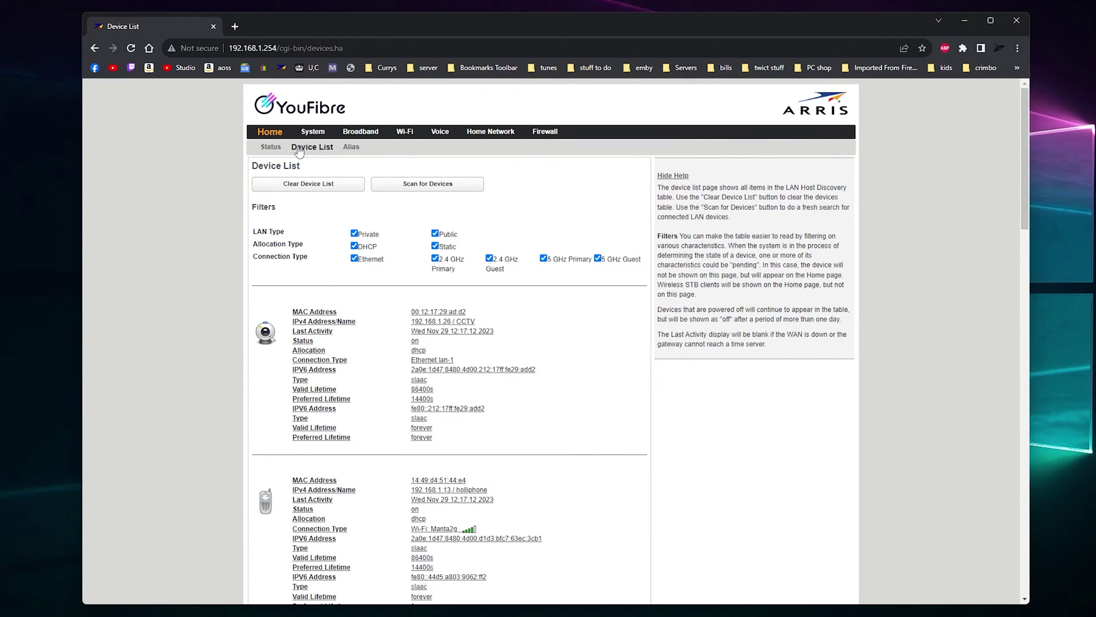
{"action": "scroll", "coordinate": [570, 366], "scroll_direction": "down", "scroll_amount": 3}
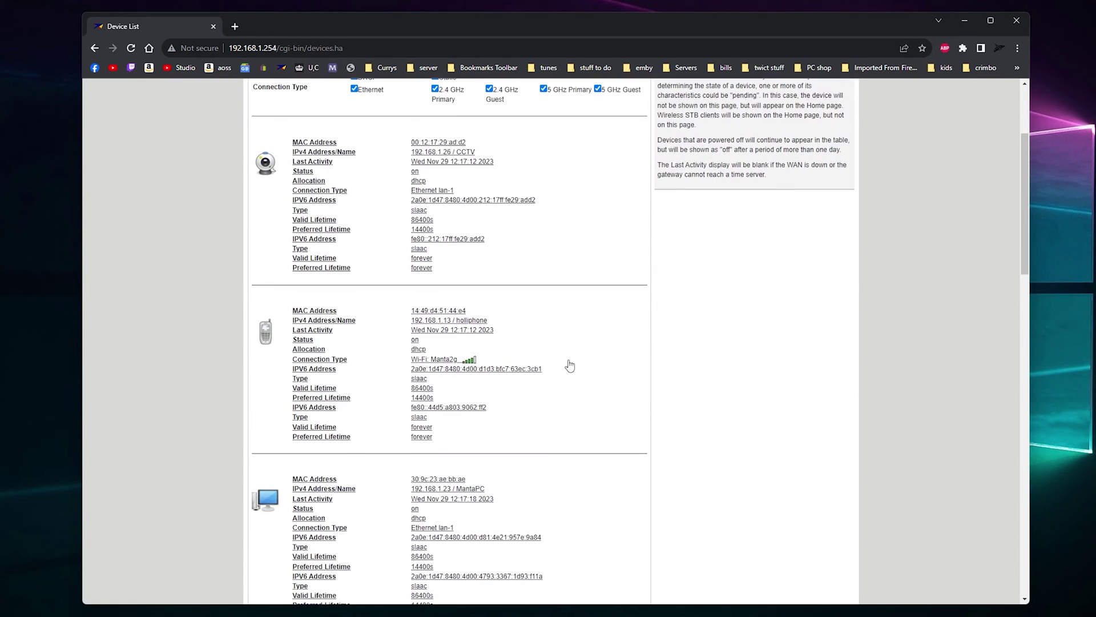
{"action": "scroll", "coordinate": [569, 365], "scroll_direction": "down", "scroll_amount": 6}
{"action": "scroll", "coordinate": [568, 363], "scroll_direction": "up", "scroll_amount": 9}
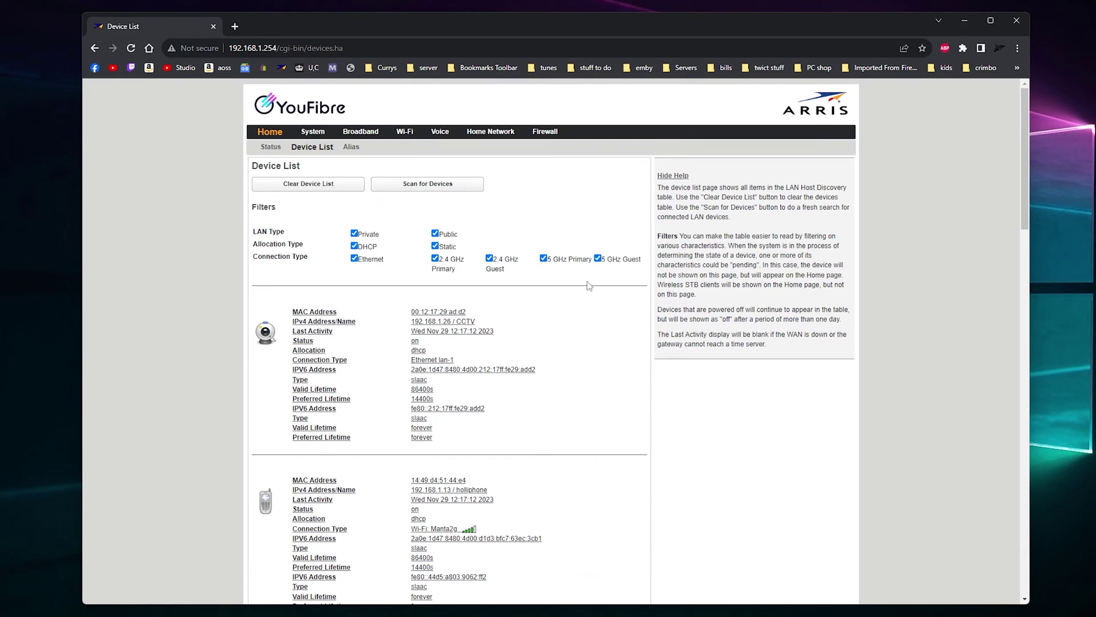
{"action": "left_click", "coordinate": [272, 149]}
{"action": "scroll", "coordinate": [534, 391], "scroll_direction": "down", "scroll_amount": 3}
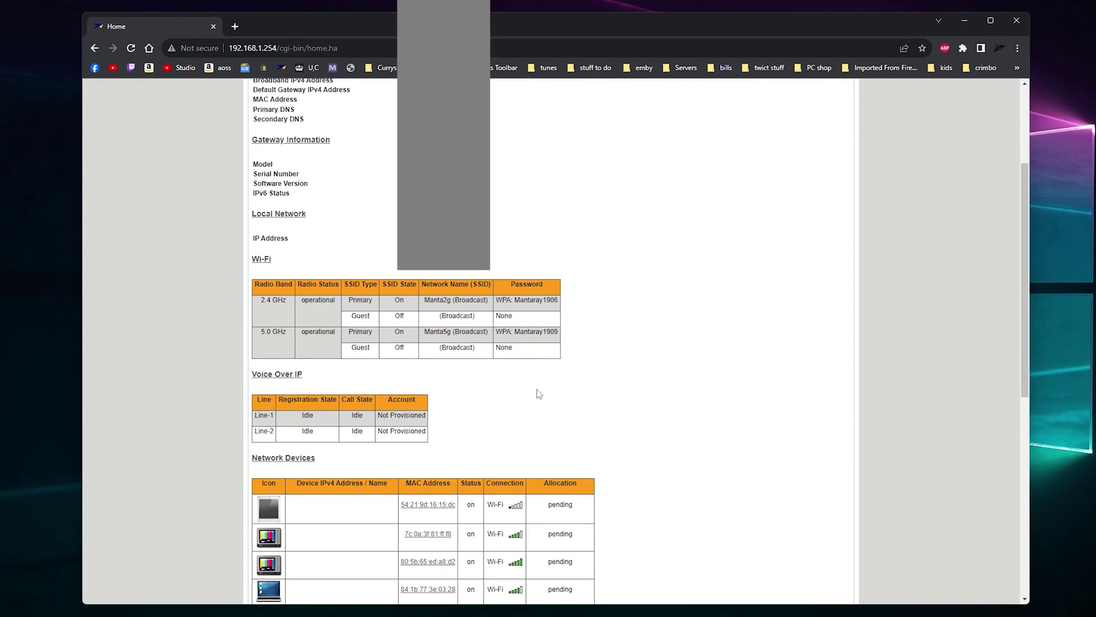
{"action": "scroll", "coordinate": [536, 389], "scroll_direction": "down", "scroll_amount": 3}
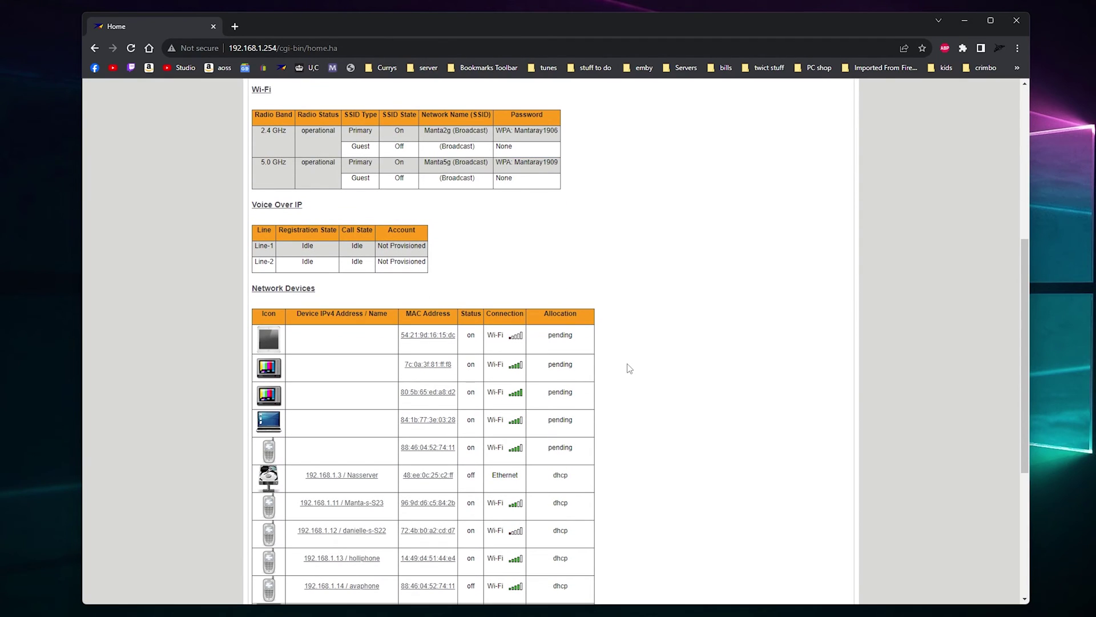
{"action": "scroll", "coordinate": [621, 382], "scroll_direction": "down", "scroll_amount": 1}
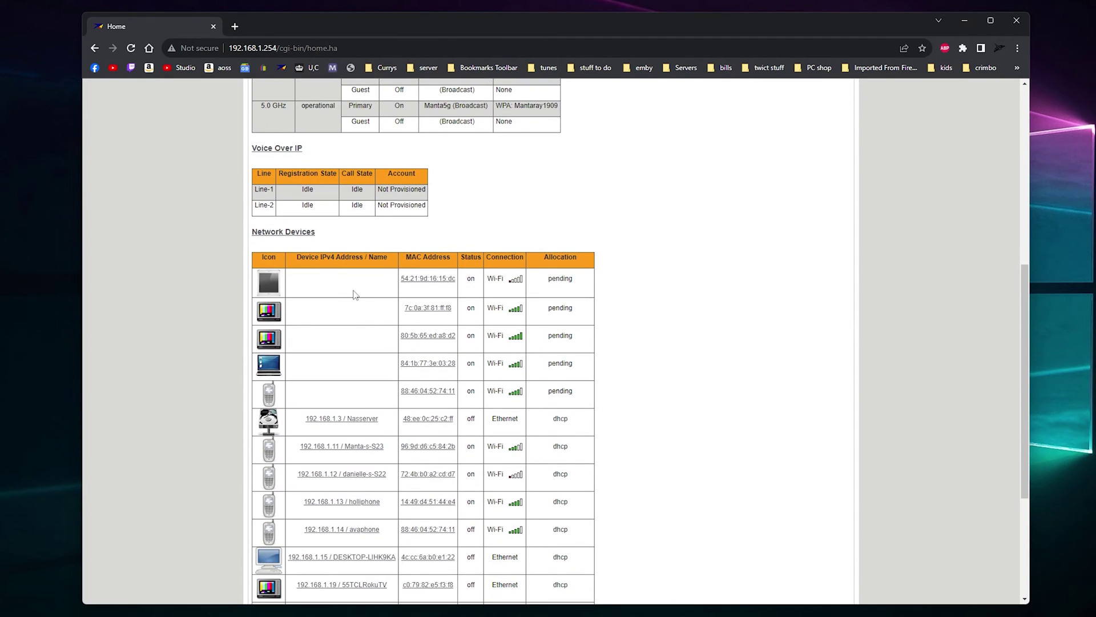
Step: Set device 54:21:9d:16:15:dc's alias icon to Camera, then go to Chrome's home page
{"action": "left_click", "coordinate": [429, 278]}
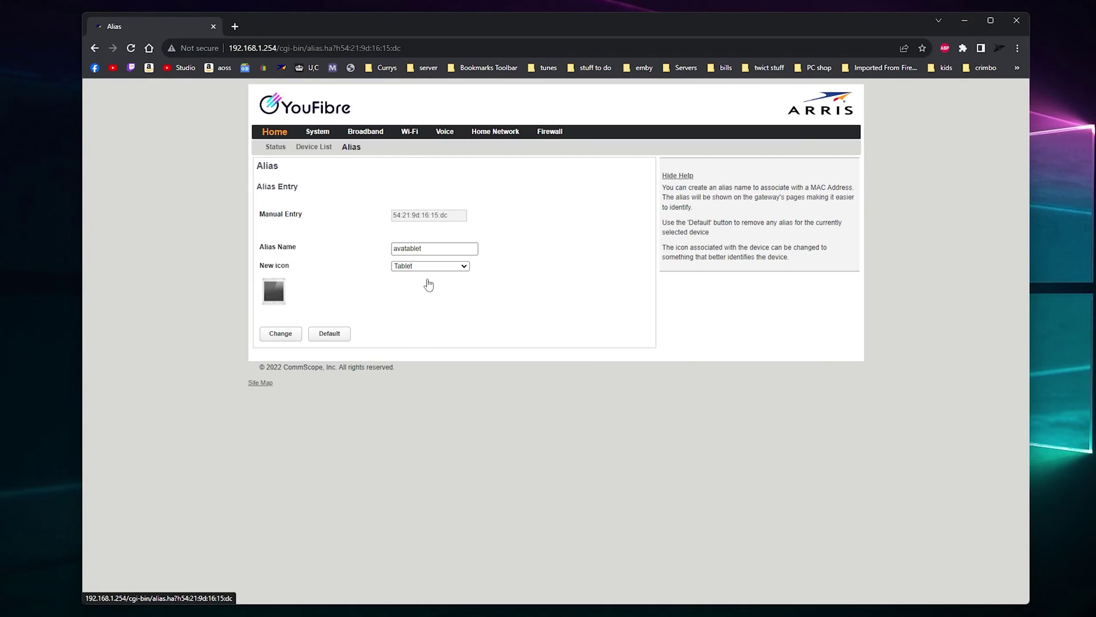
{"action": "left_click", "coordinate": [465, 267]}
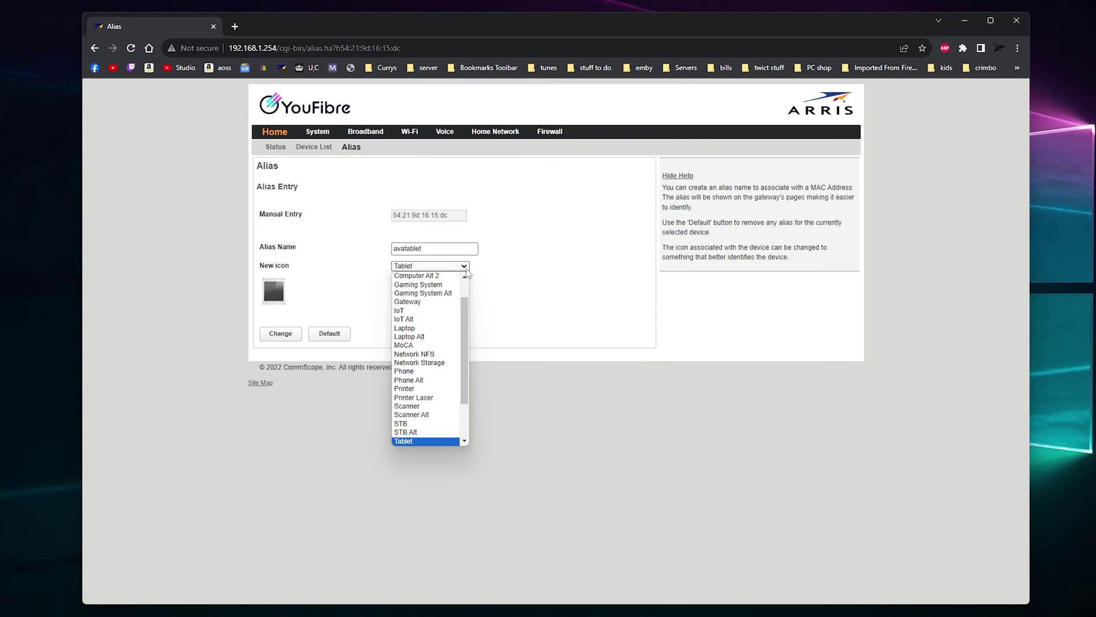
{"action": "mouse_move", "coordinate": [467, 321]}
{"action": "left_mouse_down"}
{"action": "mouse_move", "coordinate": [468, 368]}
{"action": "mouse_move", "coordinate": [478, 308]}
{"action": "left_mouse_up"}
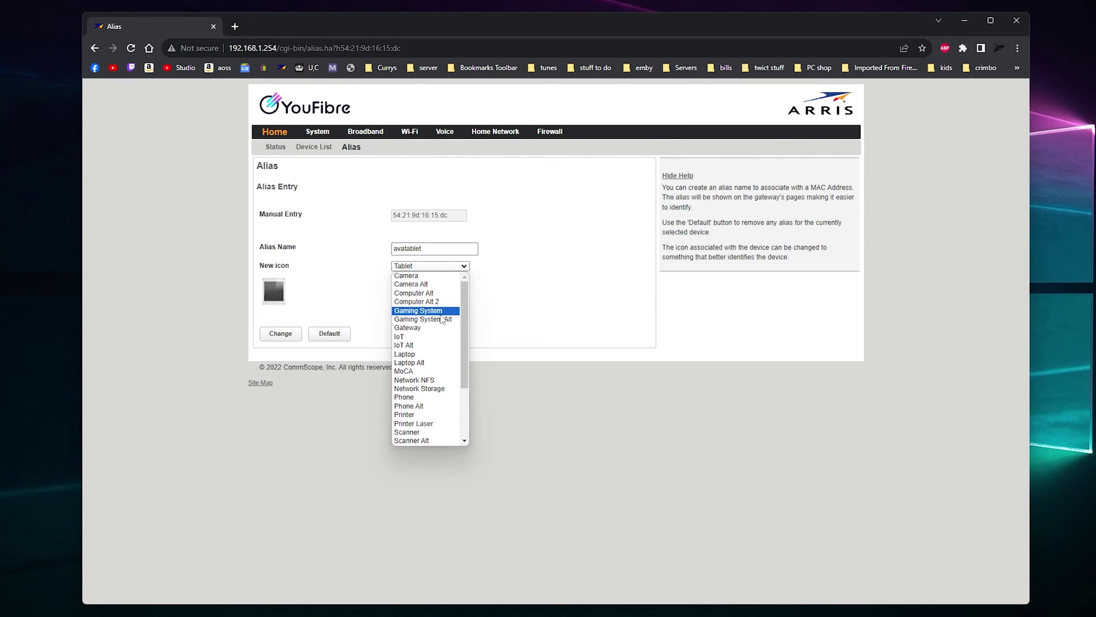
{"action": "left_click", "coordinate": [440, 278]}
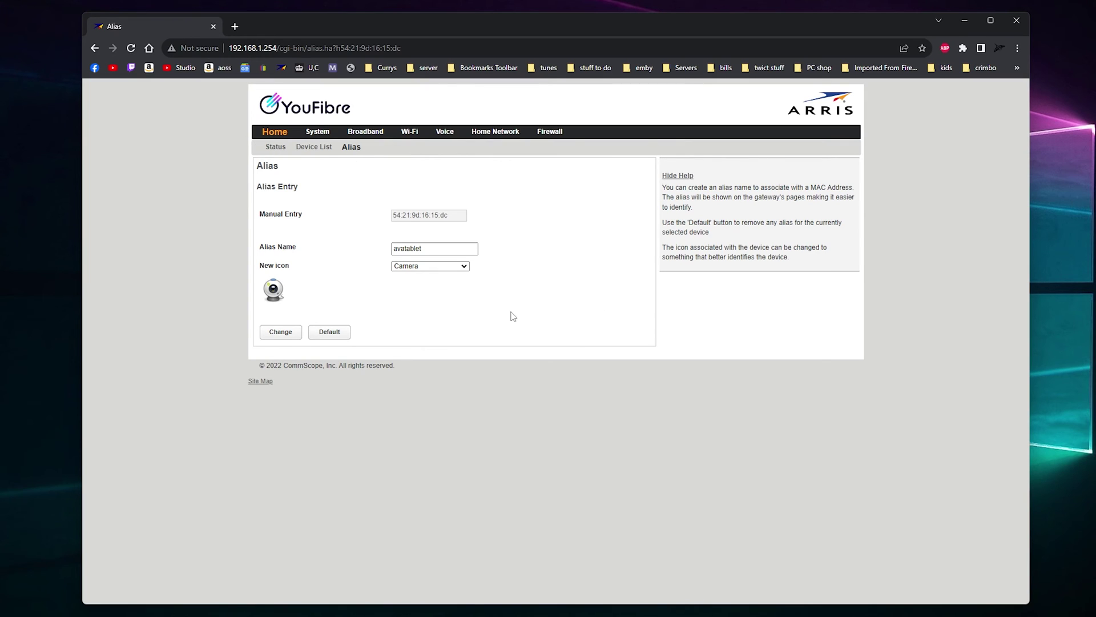
{"action": "left_click", "coordinate": [149, 48]}
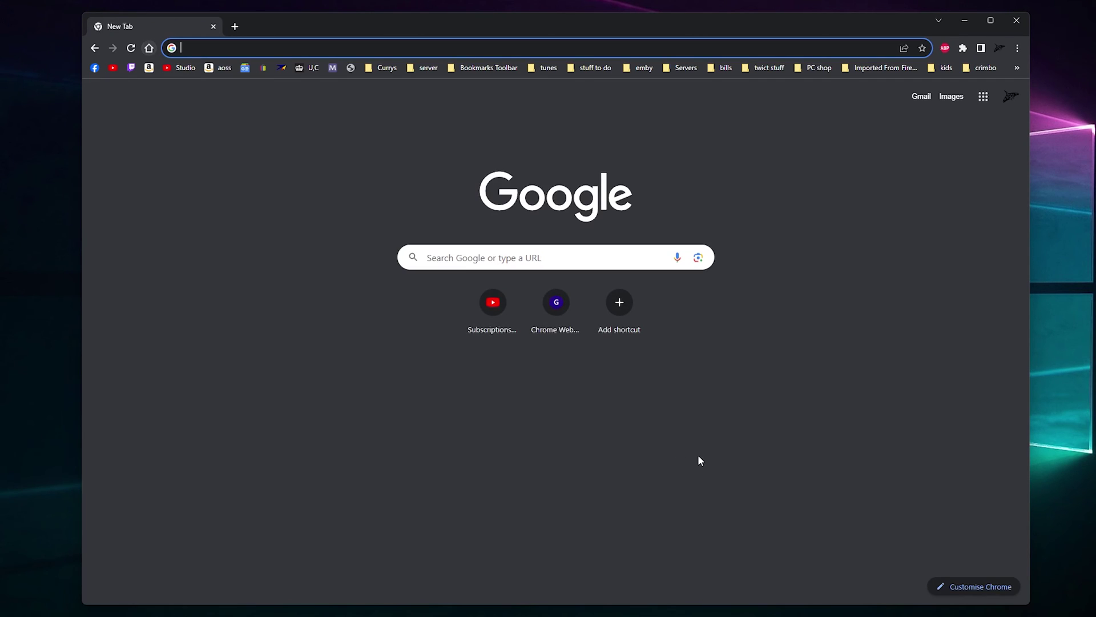